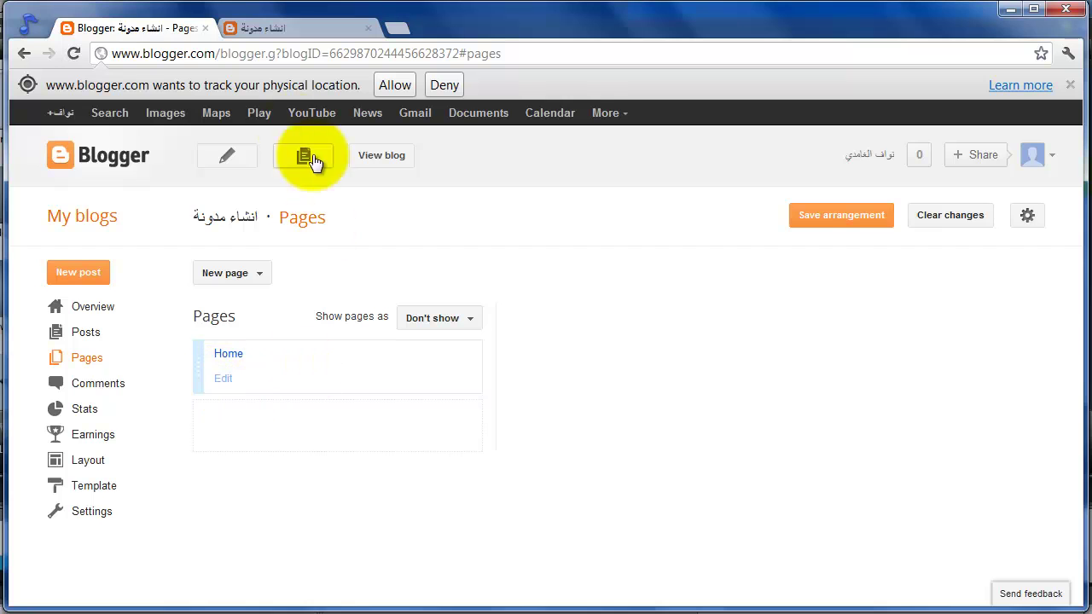
- Retitle the blog's Home page as "الرئيسية" in the page list
{"action": "left_click", "coordinate": [286, 27]}
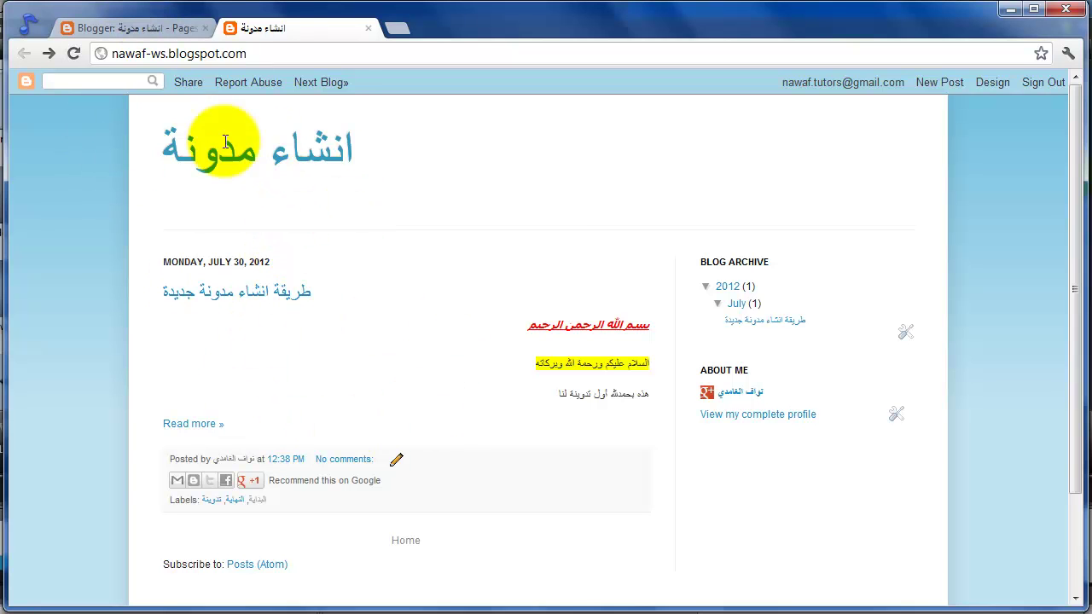
{"action": "left_click", "coordinate": [145, 31]}
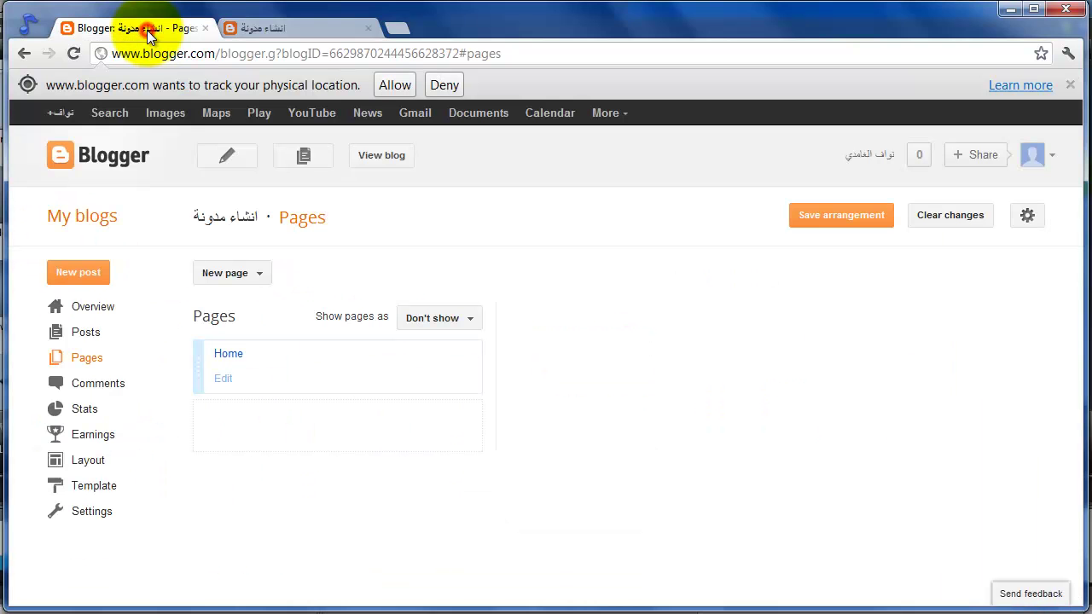
{"action": "left_click", "coordinate": [227, 381]}
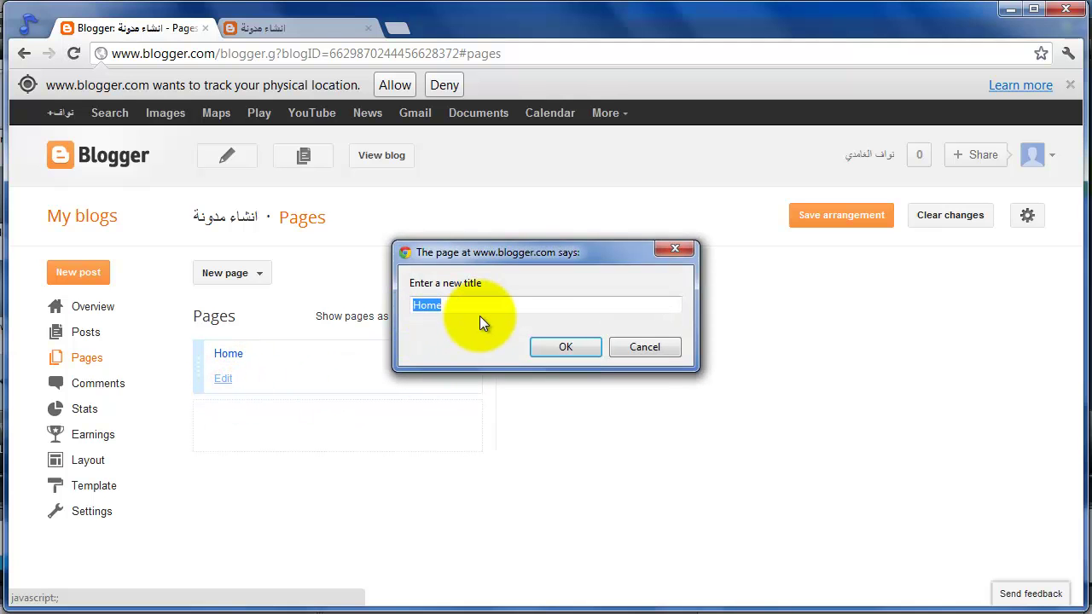
{"action": "key", "text": "BackSpace"}
{"action": "type", "text": "الرئيسية"}
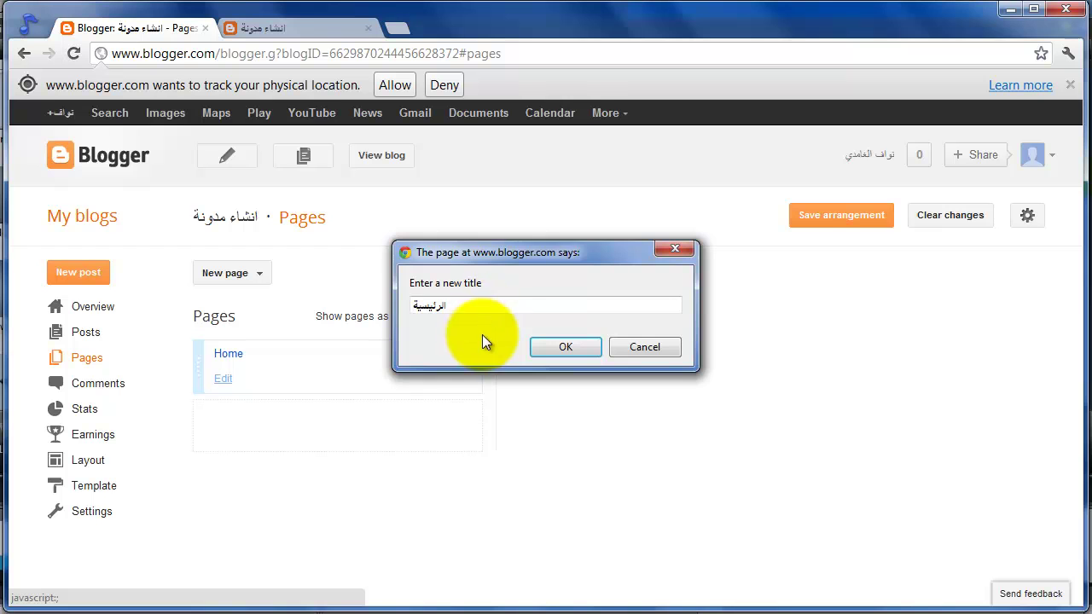
{"action": "left_click", "coordinate": [539, 347]}
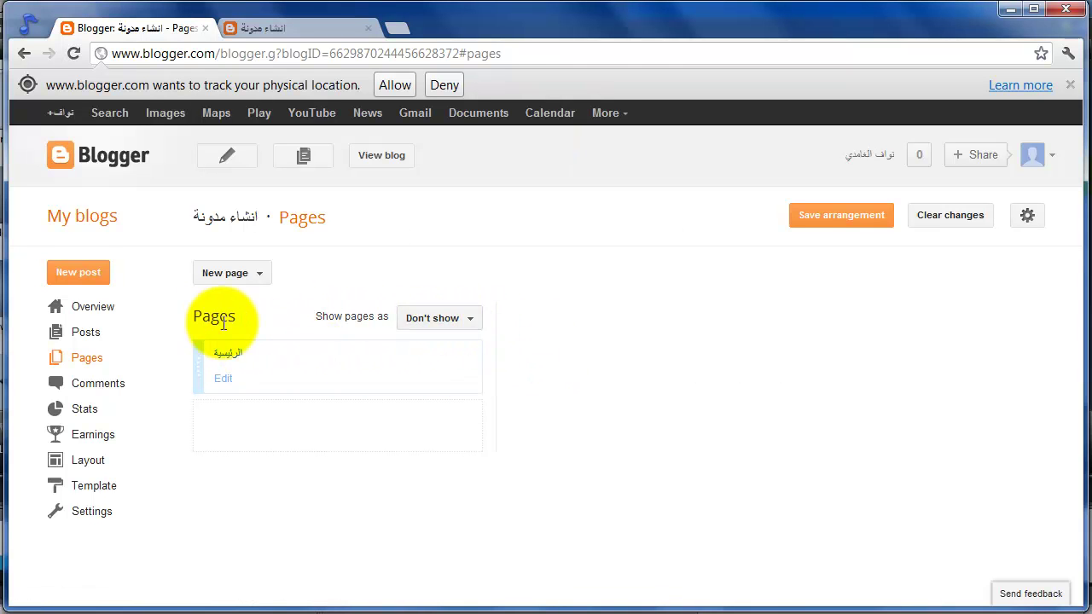
- Set the blog's pages to show as Top tabs and save the page arrangement
{"action": "left_click", "coordinate": [300, 30]}
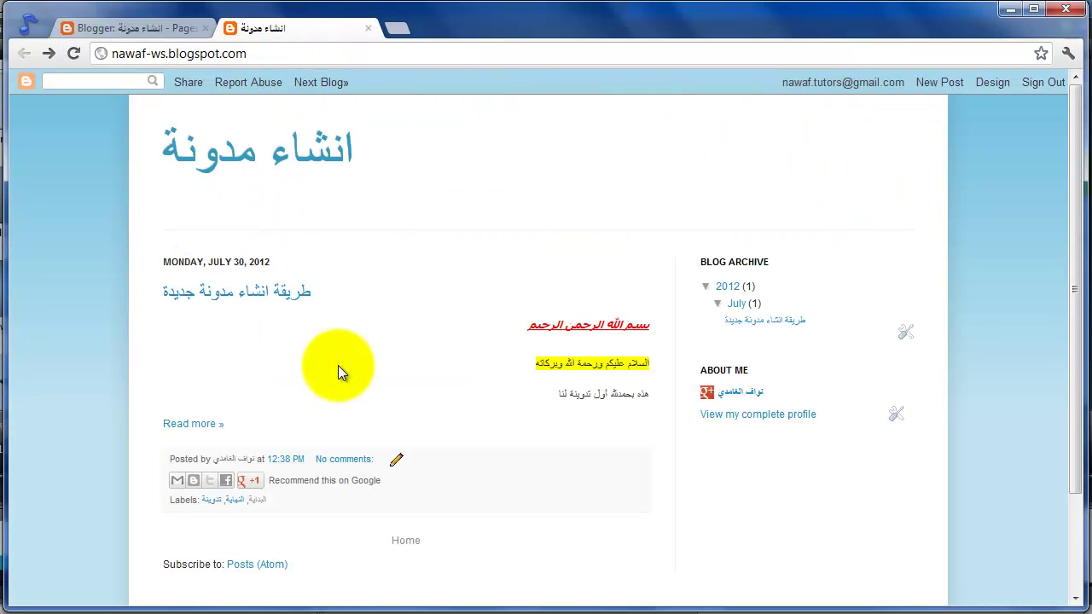
{"action": "left_click", "coordinate": [172, 28]}
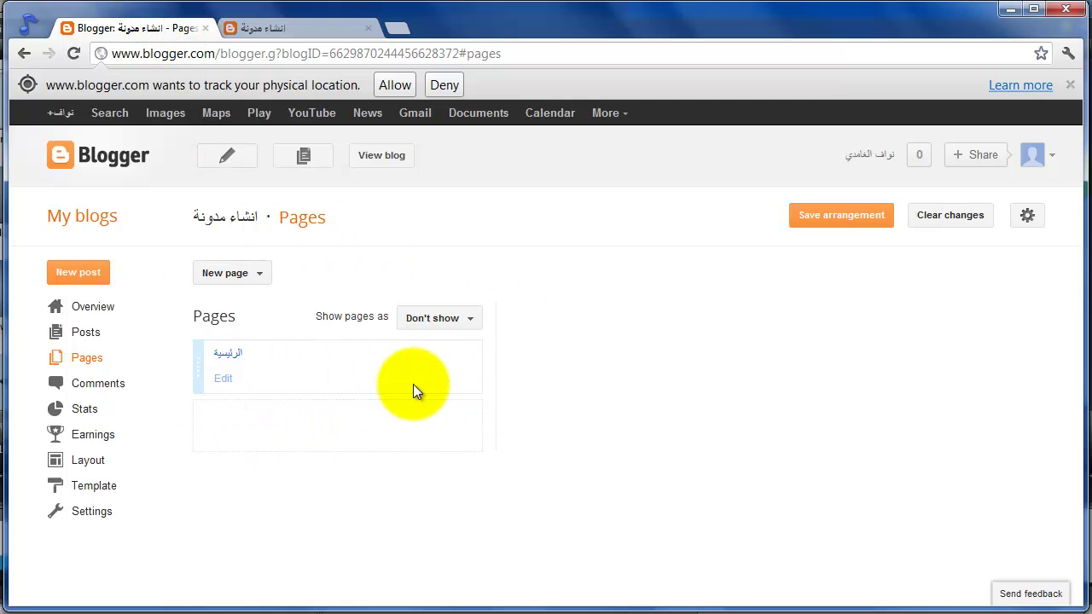
{"action": "left_click", "coordinate": [469, 328]}
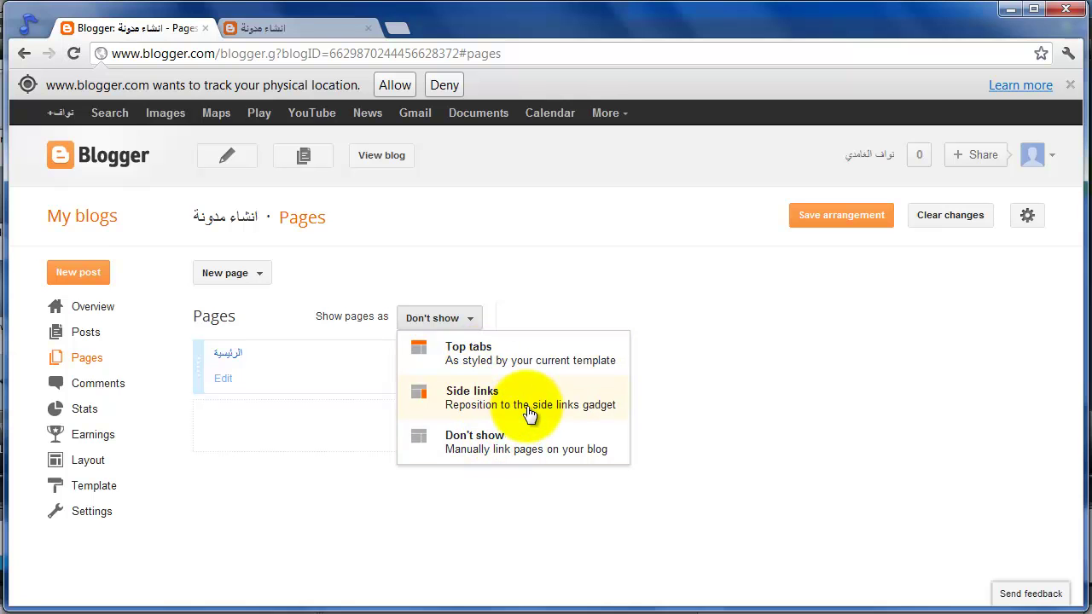
{"action": "left_click", "coordinate": [476, 353]}
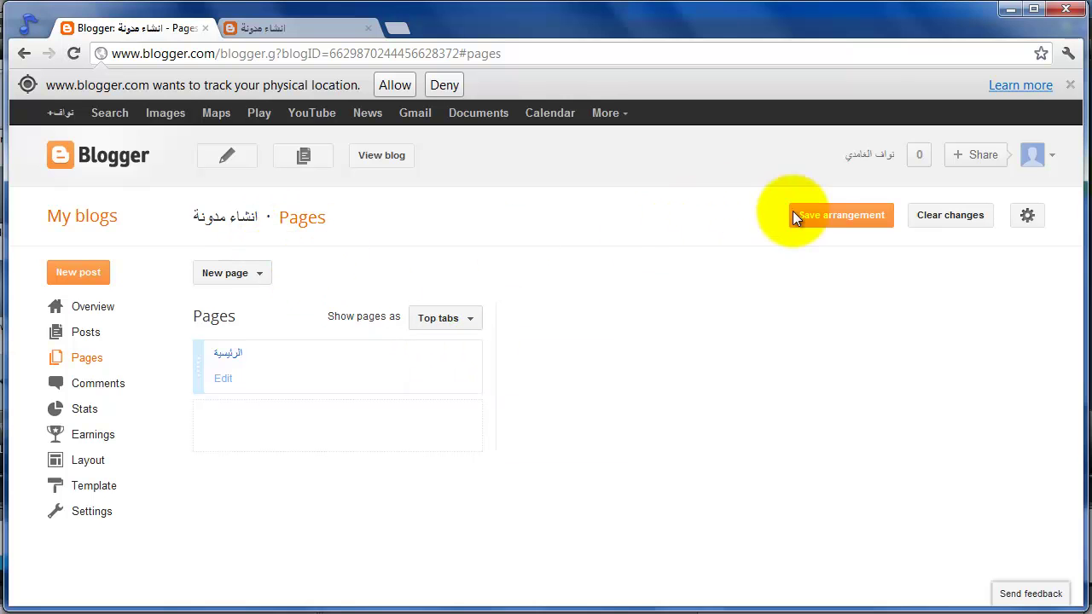
{"action": "left_click", "coordinate": [825, 224]}
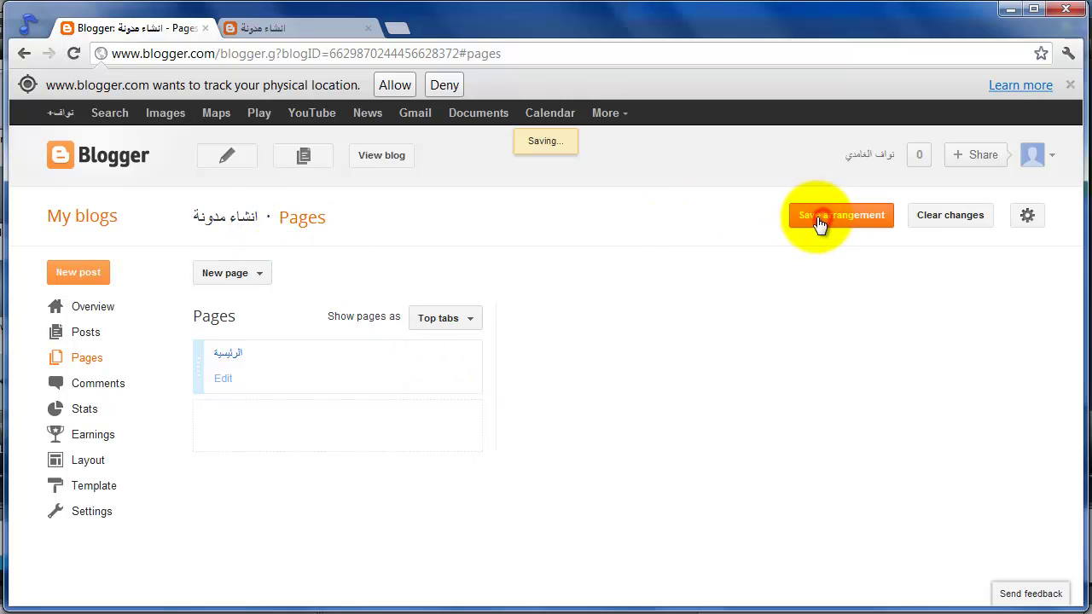
- Reload the live blog to check its page tabs, and return to the page management view
{"action": "left_click", "coordinate": [309, 28]}
{"action": "left_click", "coordinate": [74, 54]}
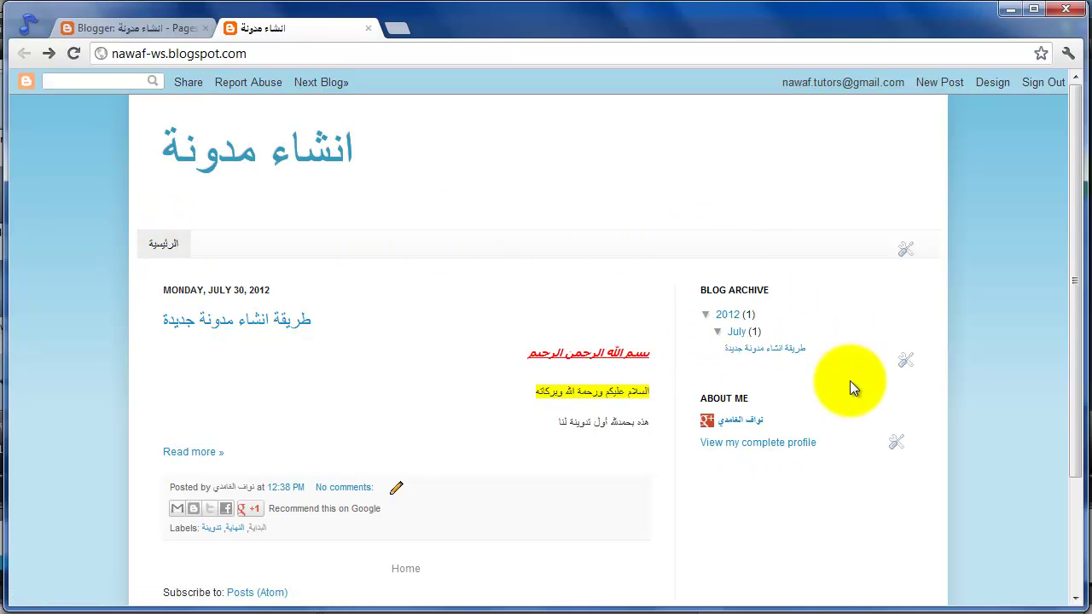
{"action": "left_click", "coordinate": [151, 29]}
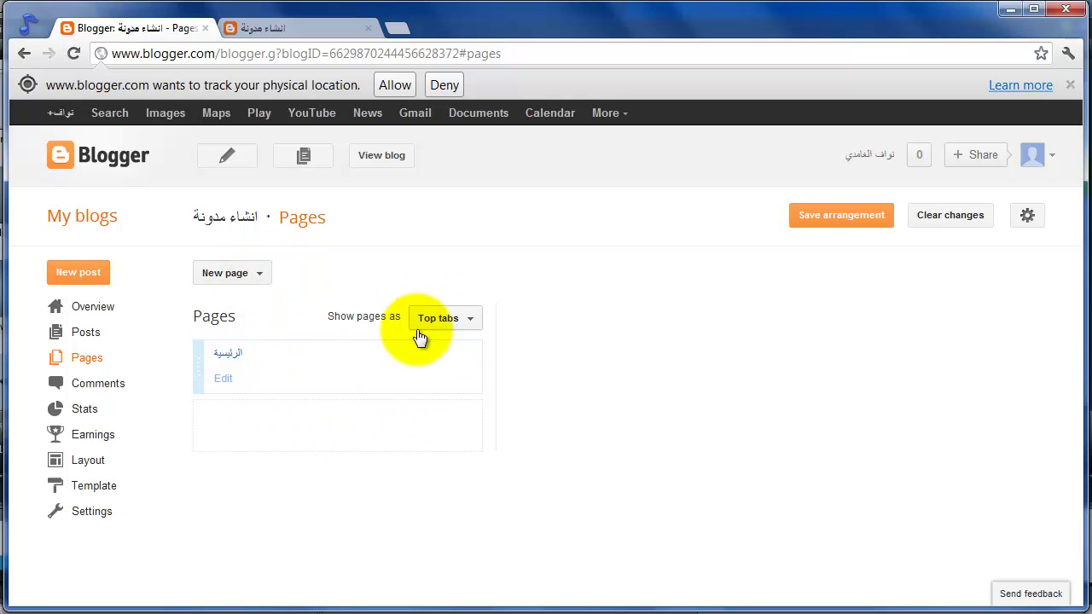
- Create a blank page titled "نبذة عن الموقع" with an empty body and publish it
{"action": "left_click", "coordinate": [254, 273]}
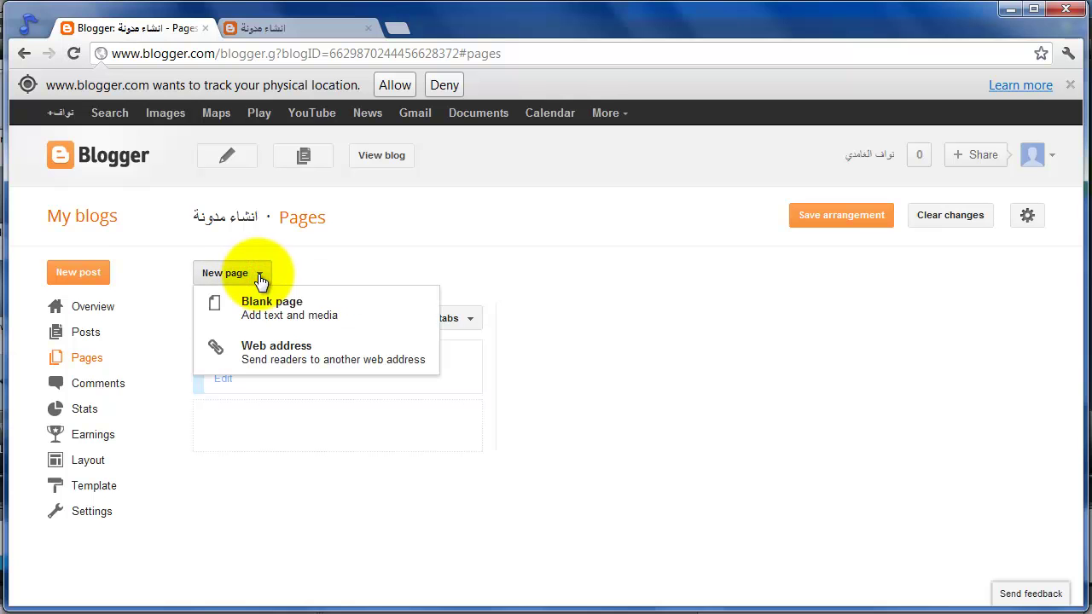
{"action": "left_click", "coordinate": [338, 314]}
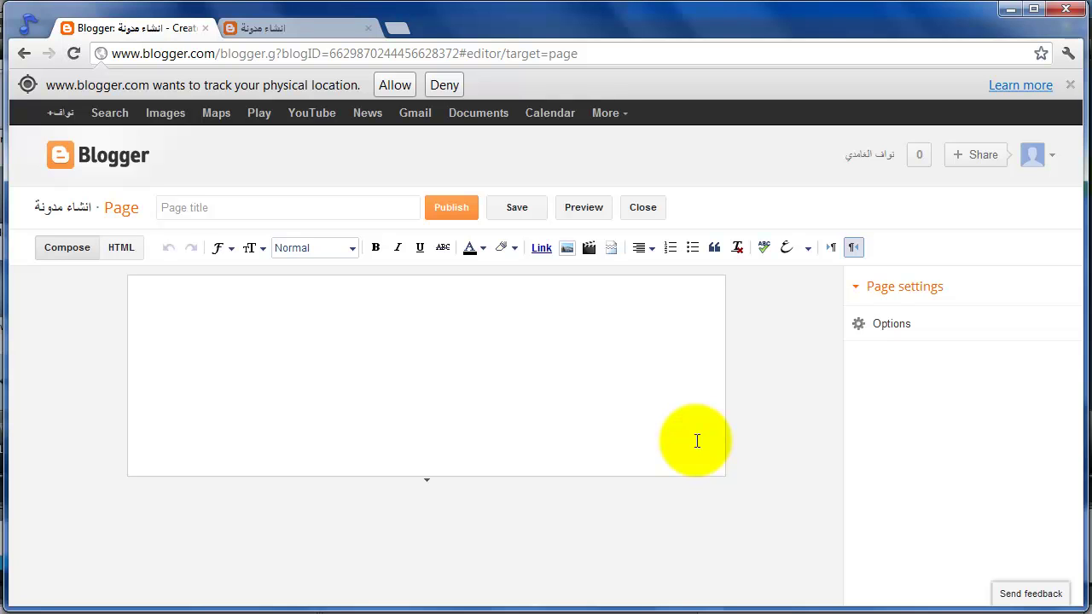
{"action": "left_click", "coordinate": [132, 248]}
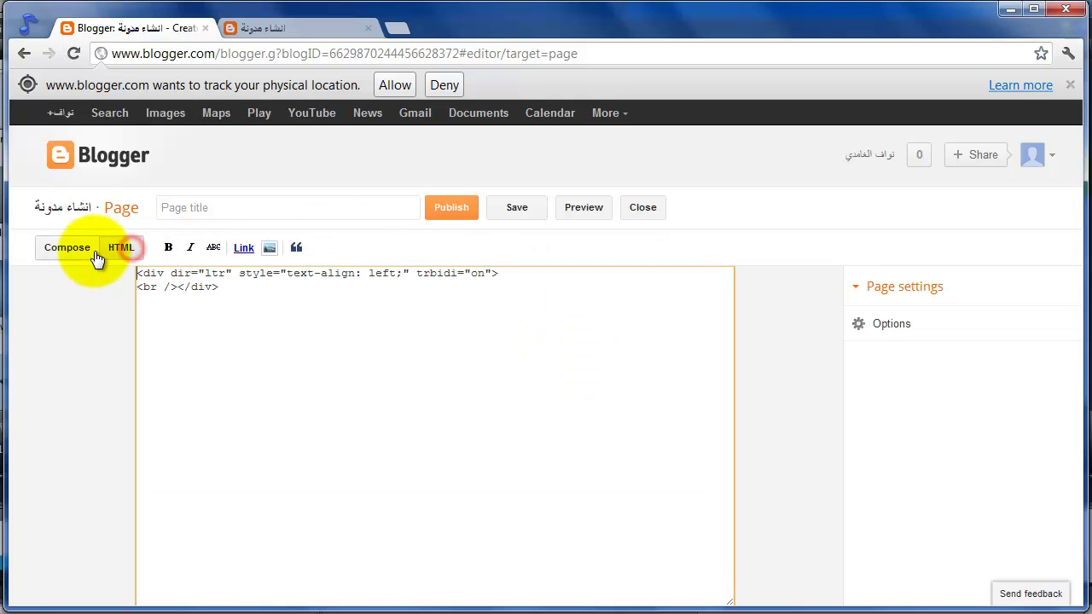
{"action": "left_click", "coordinate": [68, 249]}
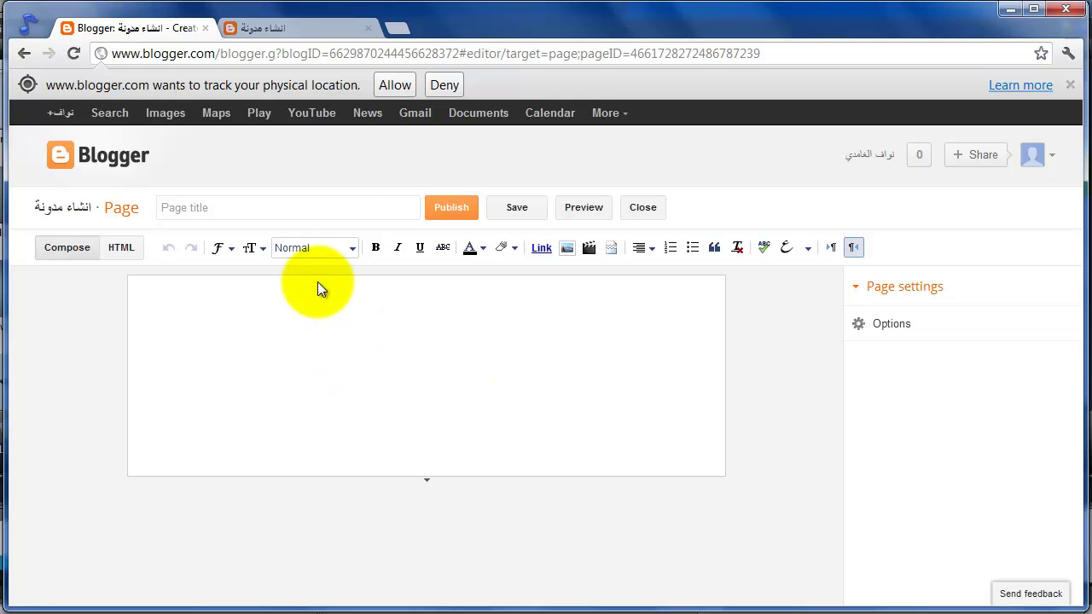
{"action": "left_click", "coordinate": [347, 211]}
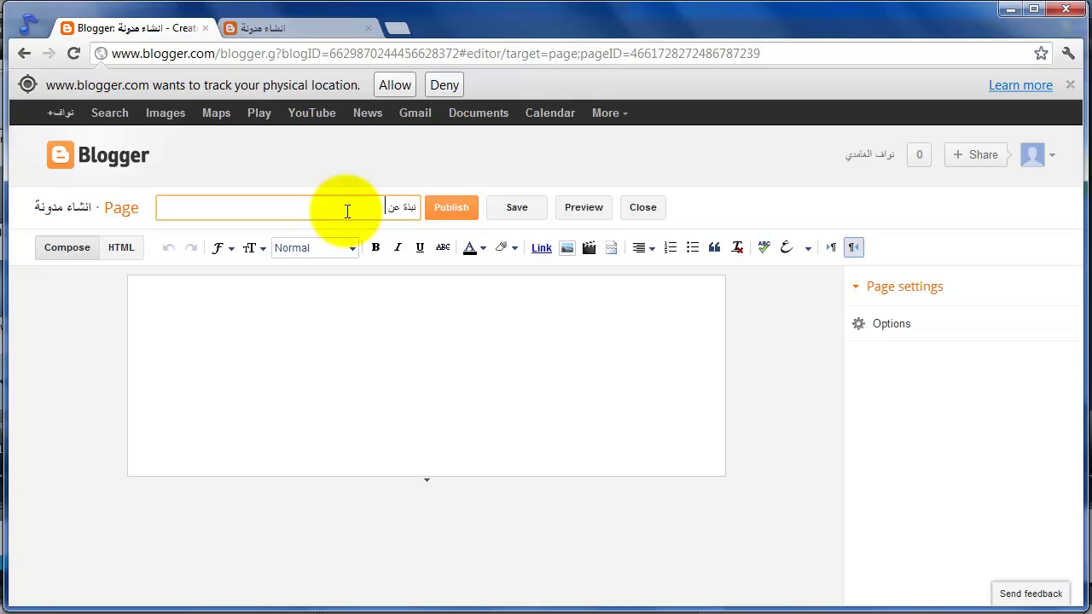
{"action": "left_click", "coordinate": [527, 213]}
{"action": "left_click", "coordinate": [463, 215]}
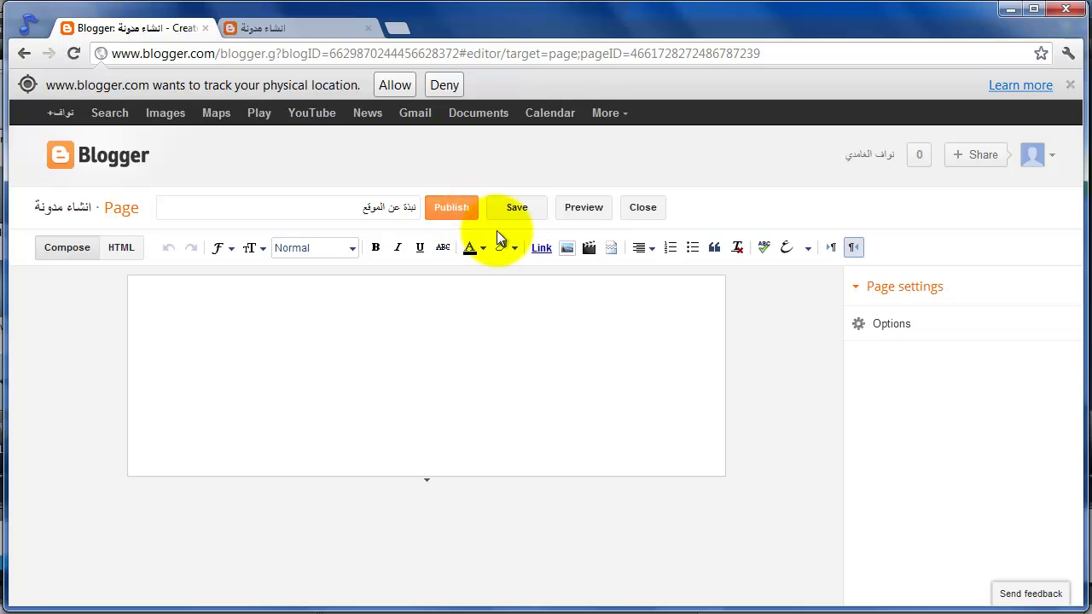
{"action": "left_click", "coordinate": [458, 212]}
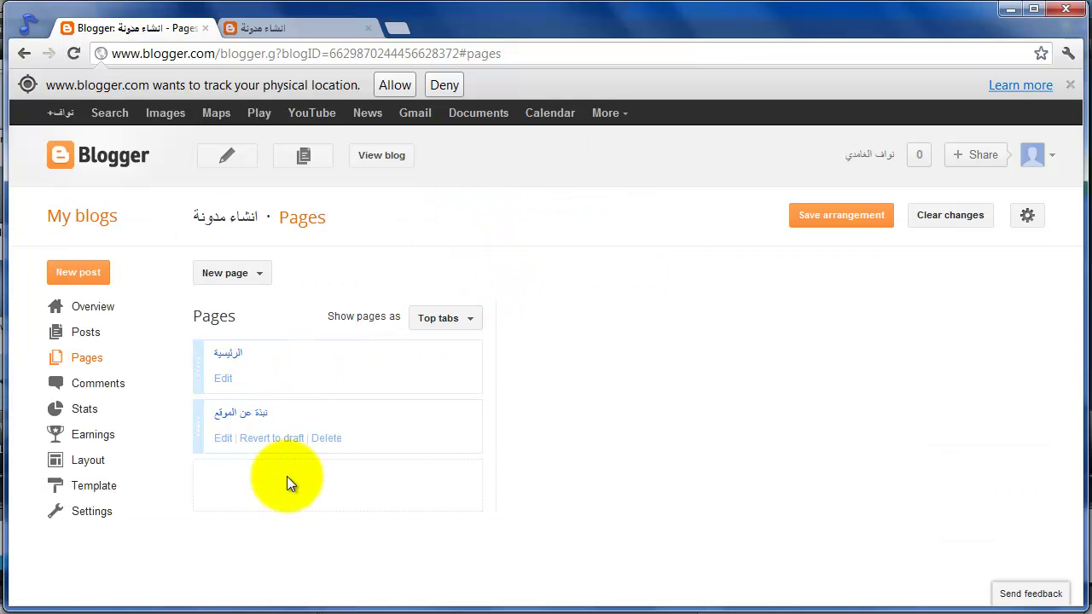
- Reload the live blog, view the "نبذة عن الموقع" page and the home page, and return to page management
{"action": "left_click", "coordinate": [294, 29]}
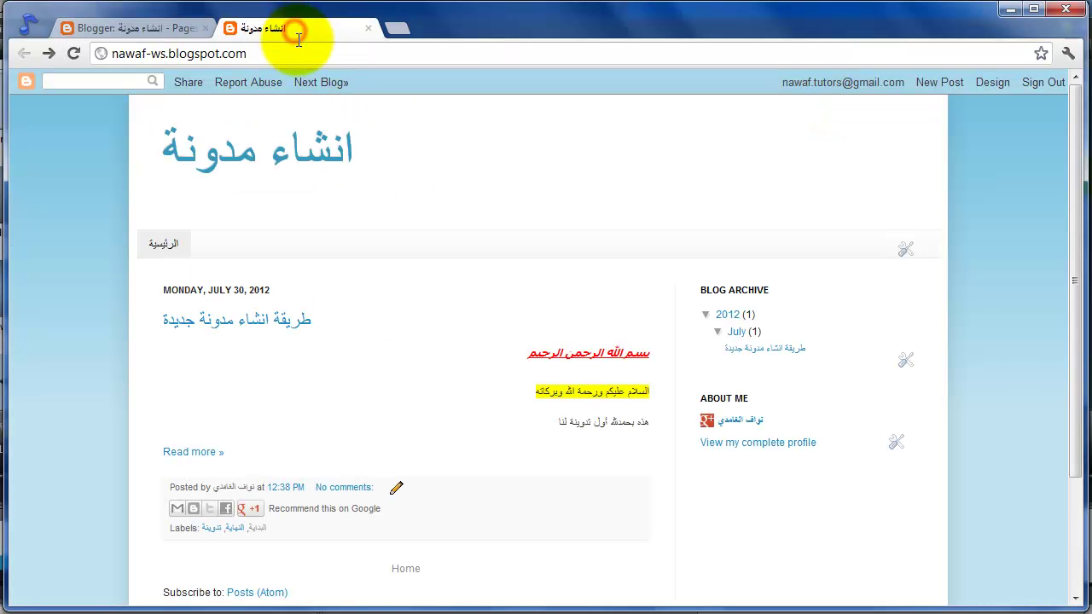
{"action": "left_click", "coordinate": [73, 53]}
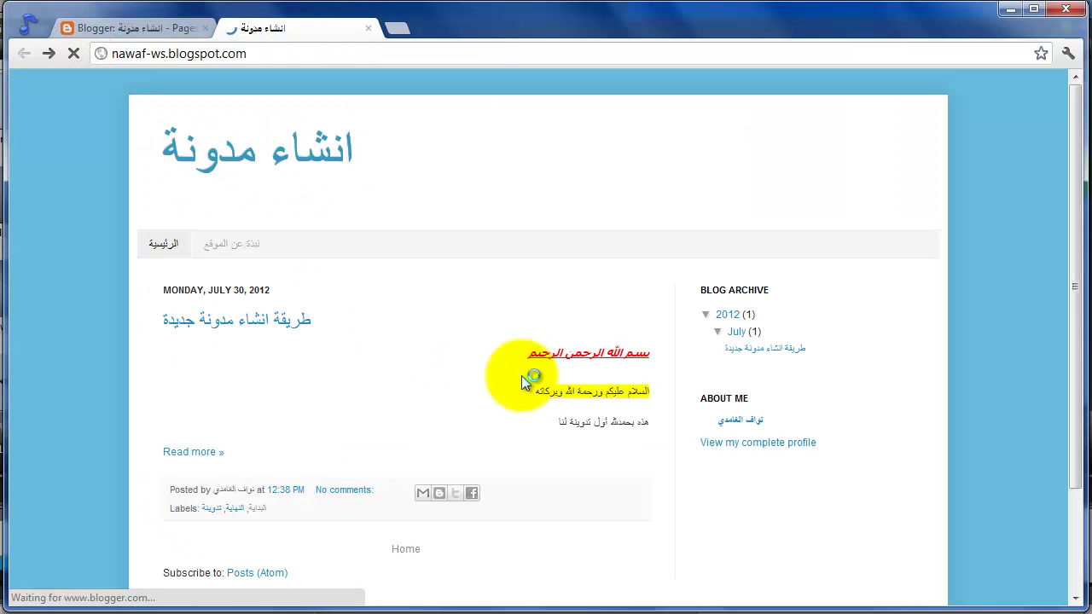
{"action": "left_click", "coordinate": [231, 245]}
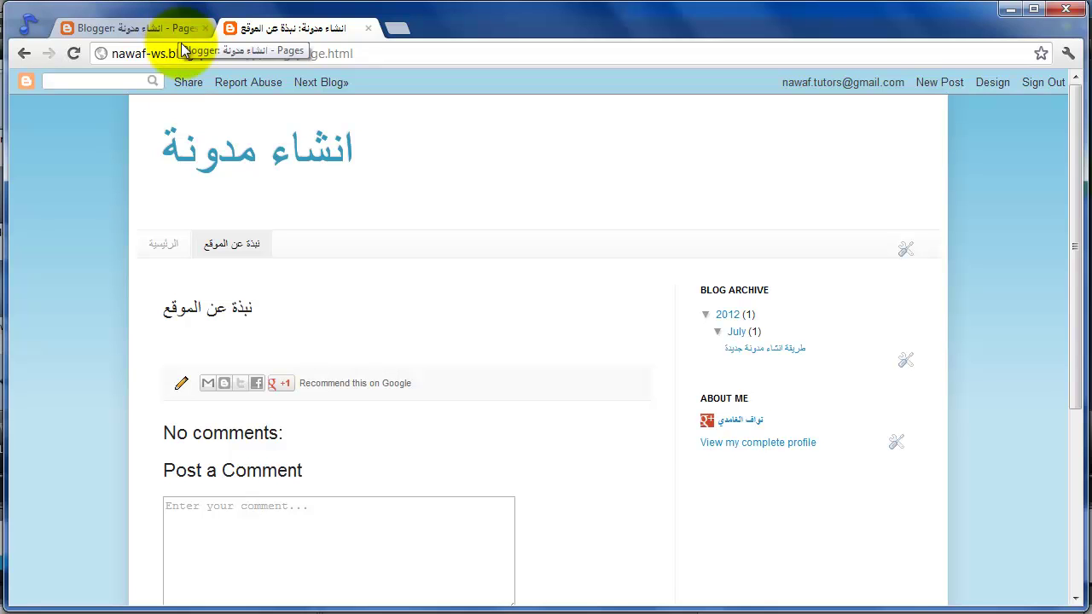
{"action": "left_click", "coordinate": [162, 243]}
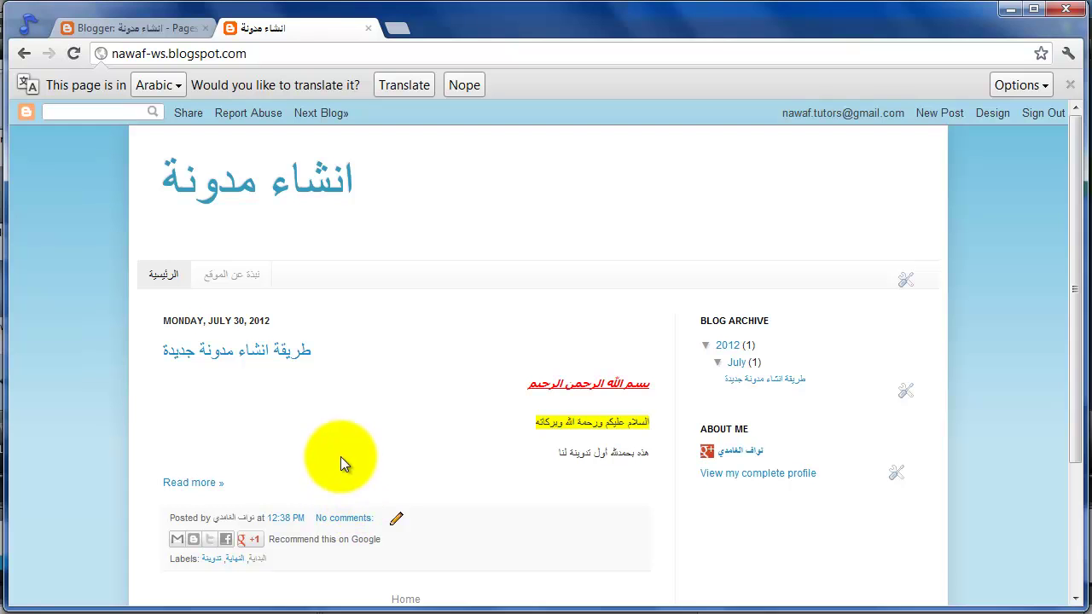
{"action": "left_click", "coordinate": [1069, 84]}
{"action": "left_click", "coordinate": [178, 30]}
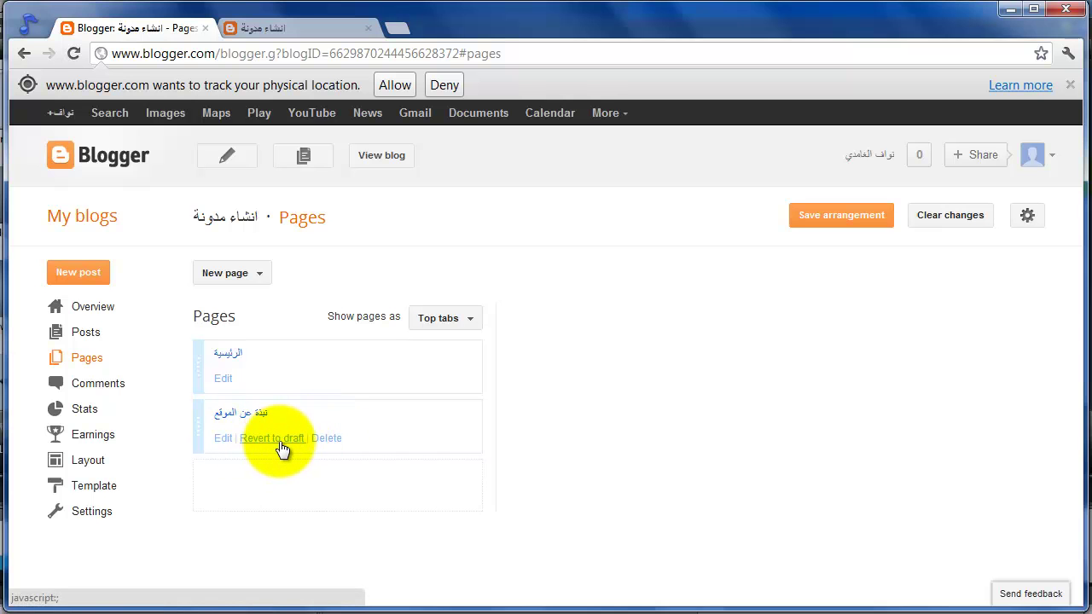
- Review the editing options of the "نبذة عن الموقع" page and close its editor without saving
{"action": "left_click", "coordinate": [223, 439]}
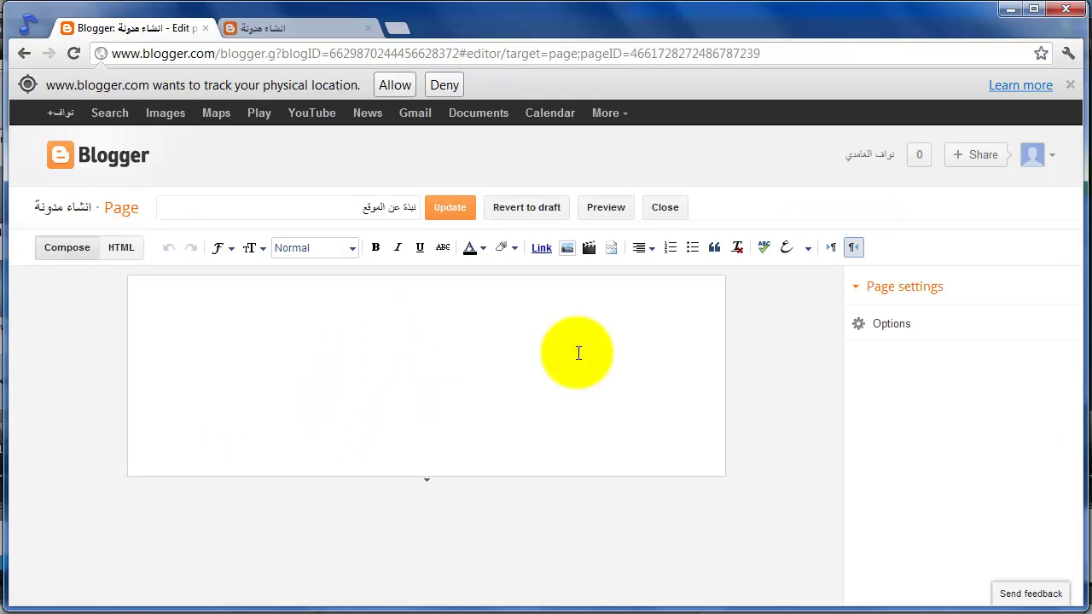
{"action": "left_click", "coordinate": [892, 324]}
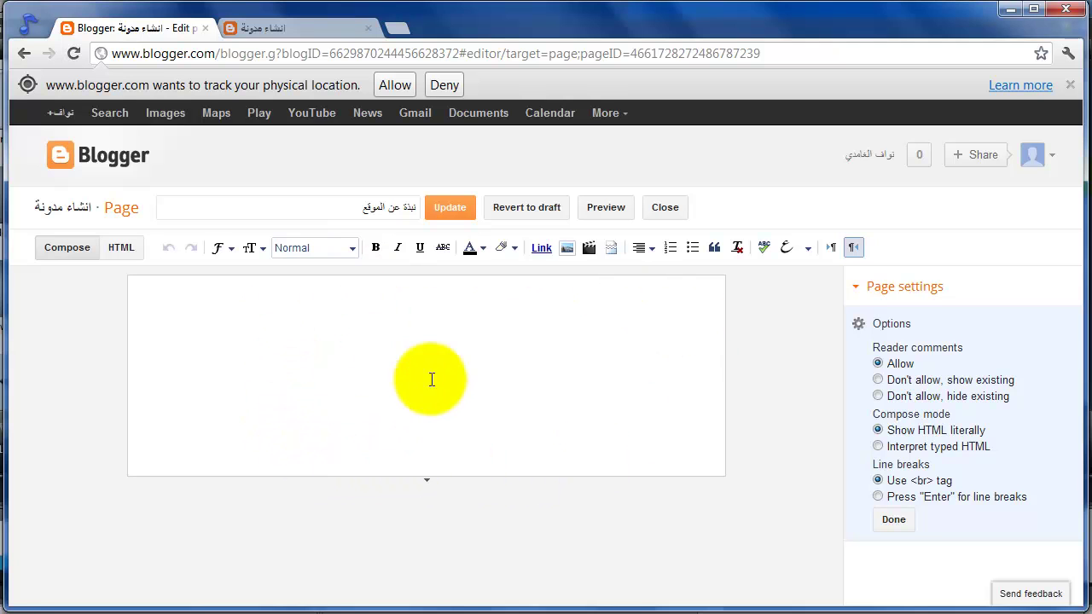
{"action": "left_click", "coordinate": [1069, 85]}
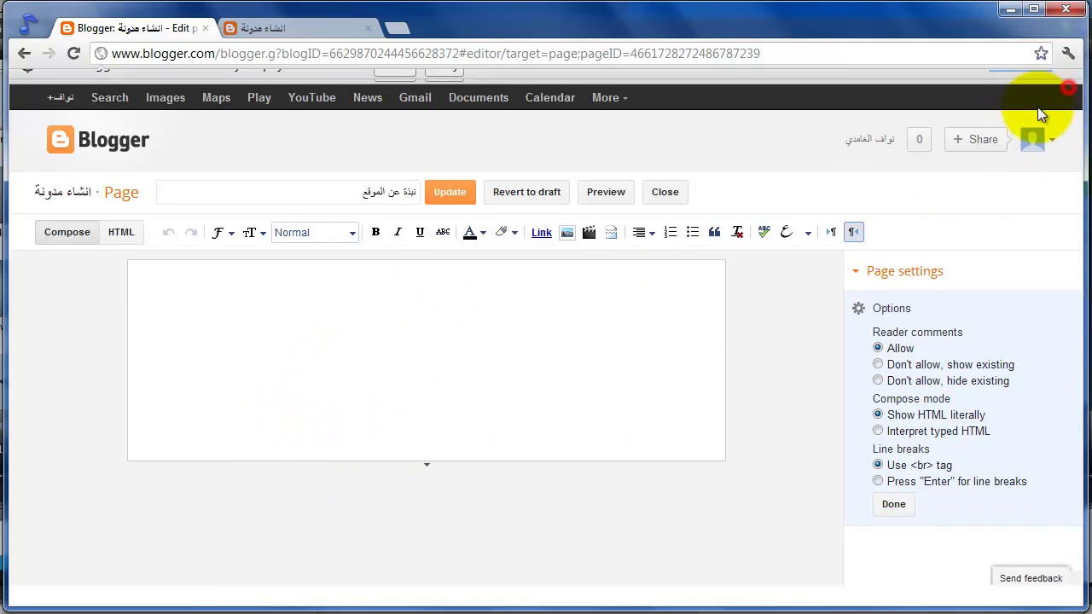
{"action": "left_click", "coordinate": [671, 180]}
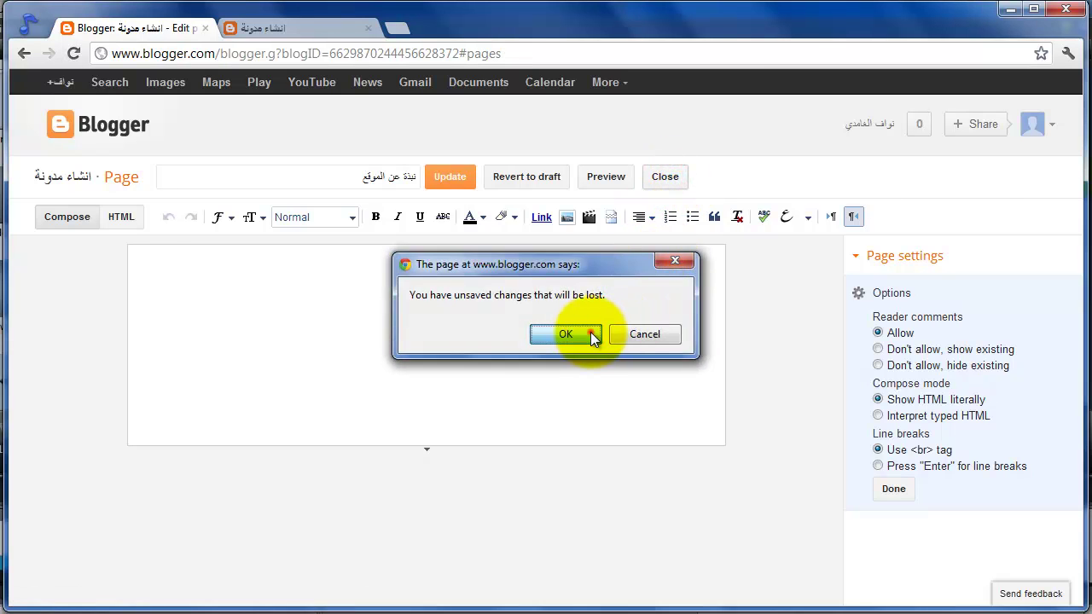
{"action": "left_click", "coordinate": [590, 332]}
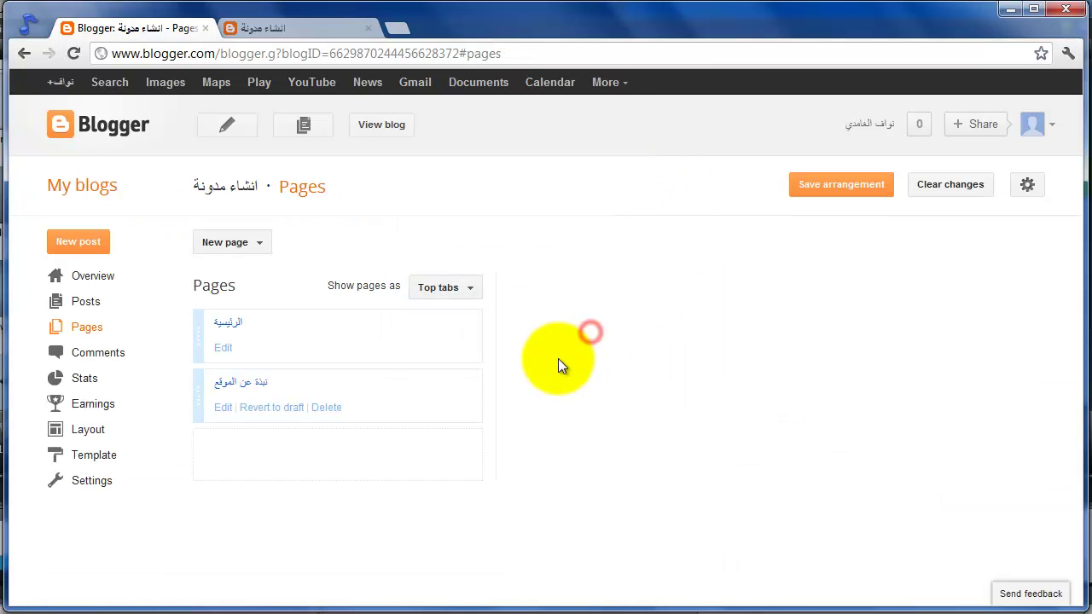
- Add a web address page titled "موقعي الشخصي" that redirects to the personal blogspot.com site, and save the page arrangement
{"action": "left_click", "coordinate": [260, 247]}
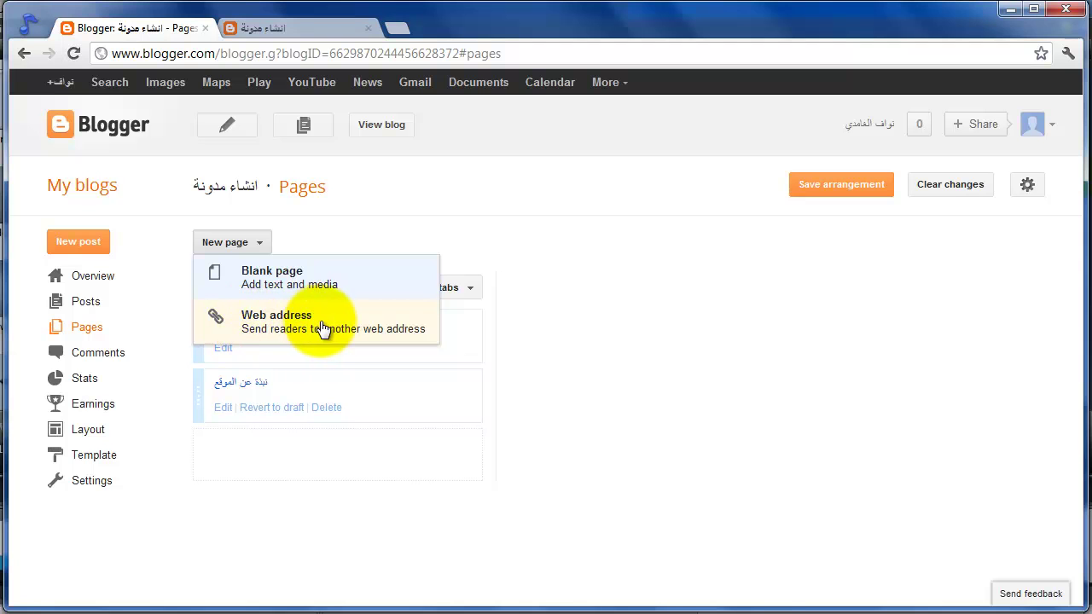
{"action": "left_click", "coordinate": [375, 325]}
{"action": "left_click", "coordinate": [434, 239]}
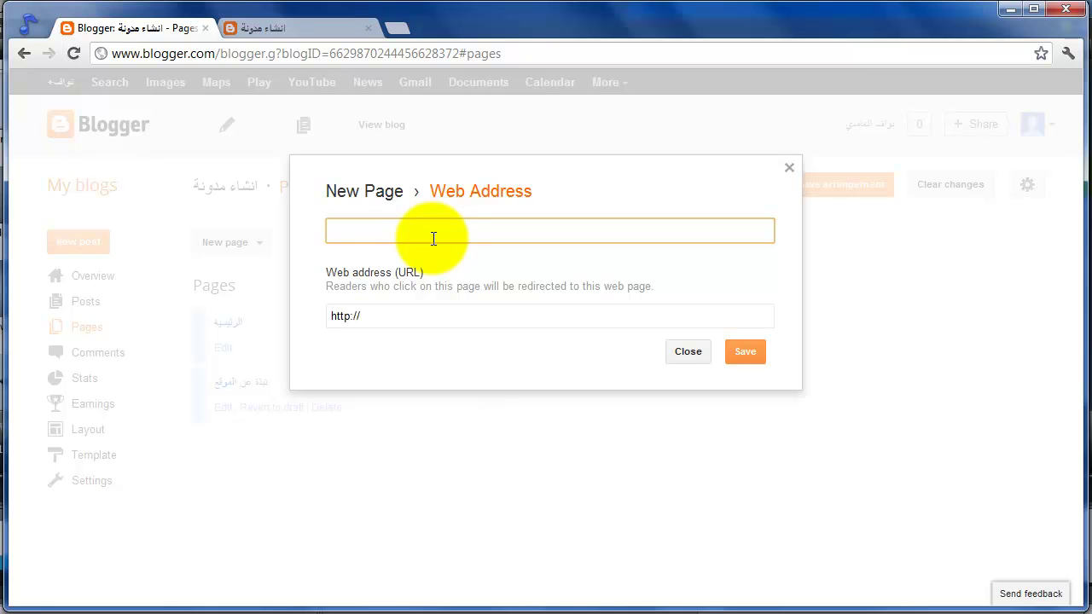
{"action": "type", "text": "موقعي الشخصي"}
{"action": "key", "text": "Tab"}
{"action": "key", "text": "End"}
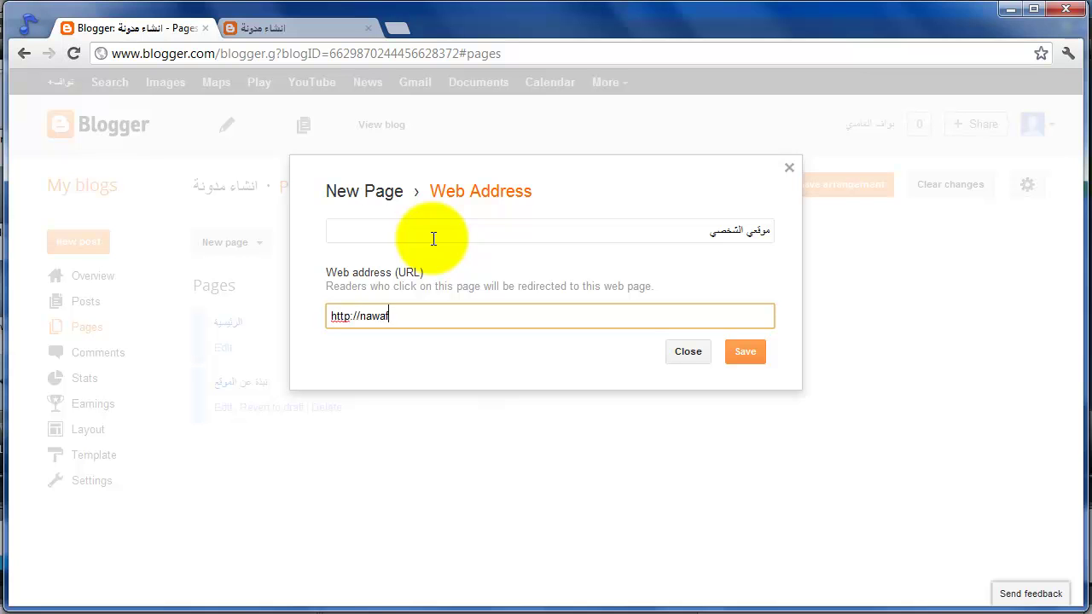
{"action": "type", "text": "nawaf-tech.blogspot"}
{"action": "type", "text": ".com"}
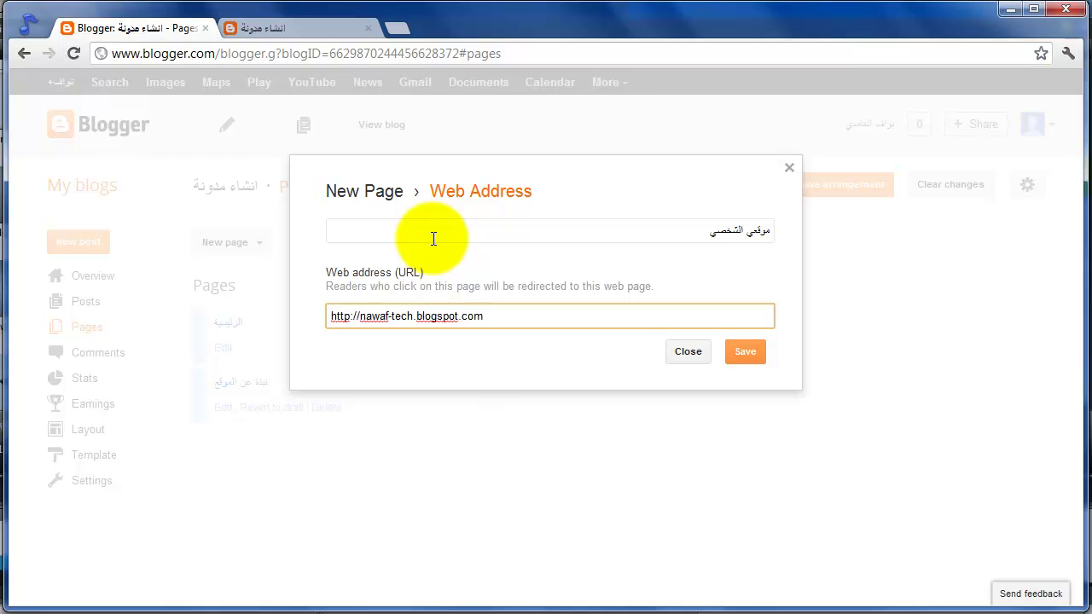
{"action": "left_click", "coordinate": [747, 355]}
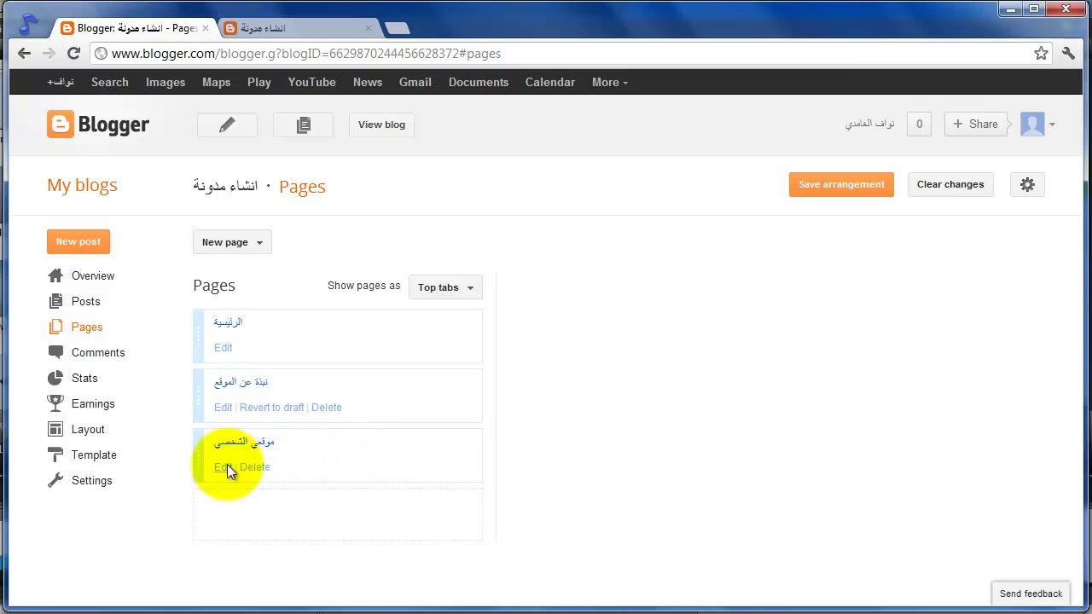
{"action": "left_click", "coordinate": [795, 199]}
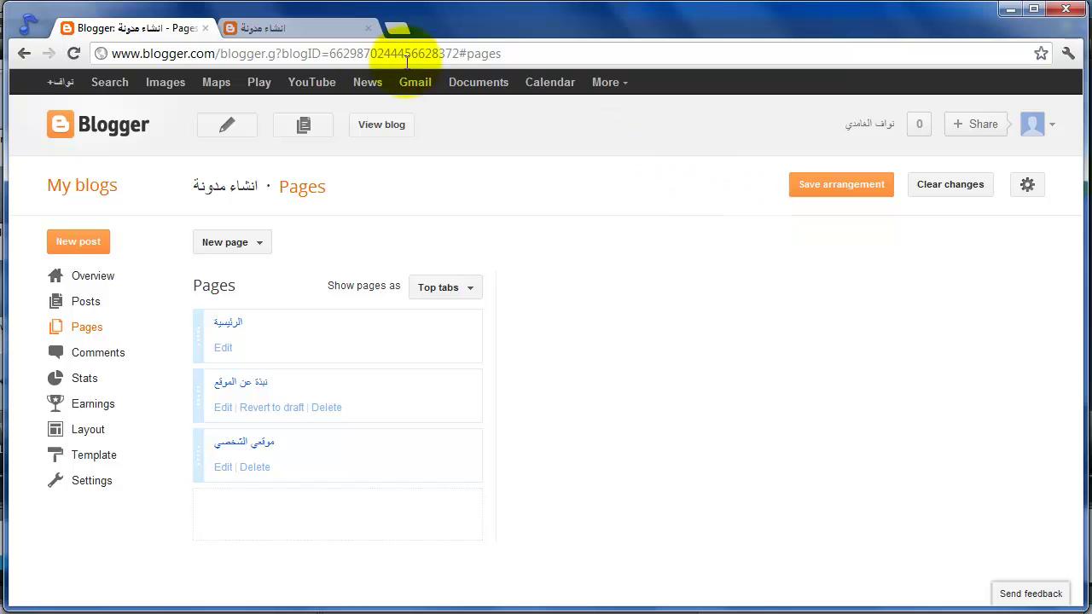
- Reload the live blog and test its "الرئيسية", "نبذة عن الموقع" and "موقعي الشخصي" tabs, dismissing the translation offers
{"action": "left_click", "coordinate": [346, 30]}
{"action": "left_click", "coordinate": [75, 54]}
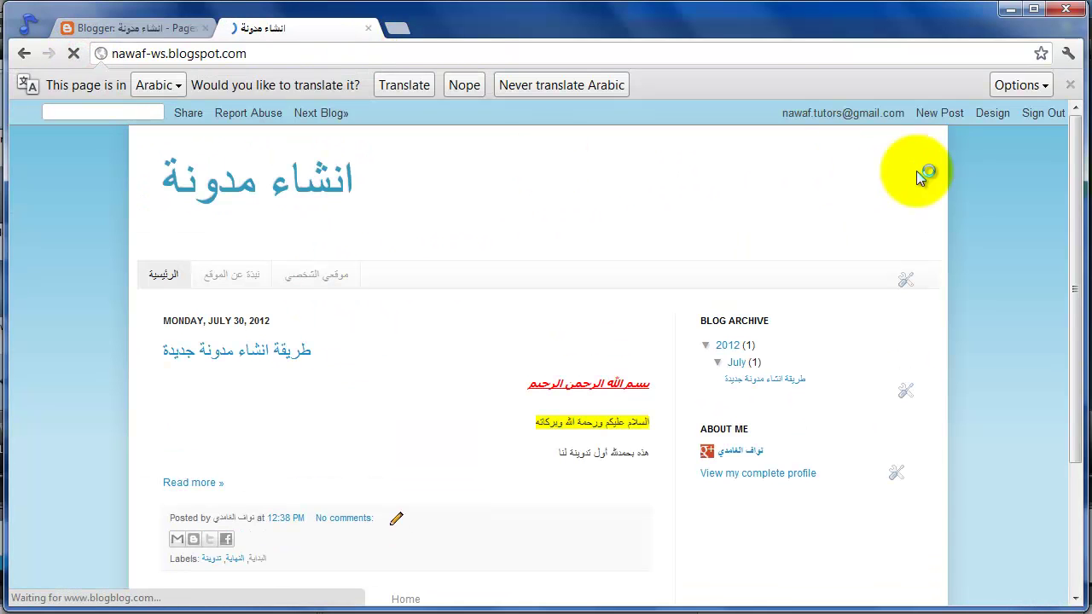
{"action": "left_click", "coordinate": [1069, 84]}
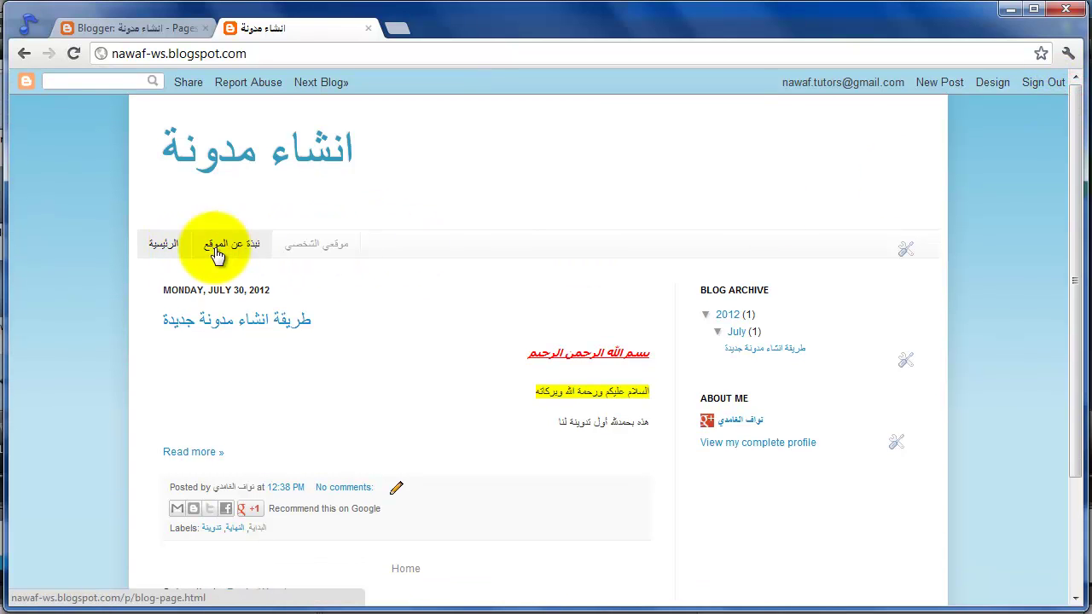
{"action": "left_click", "coordinate": [170, 246]}
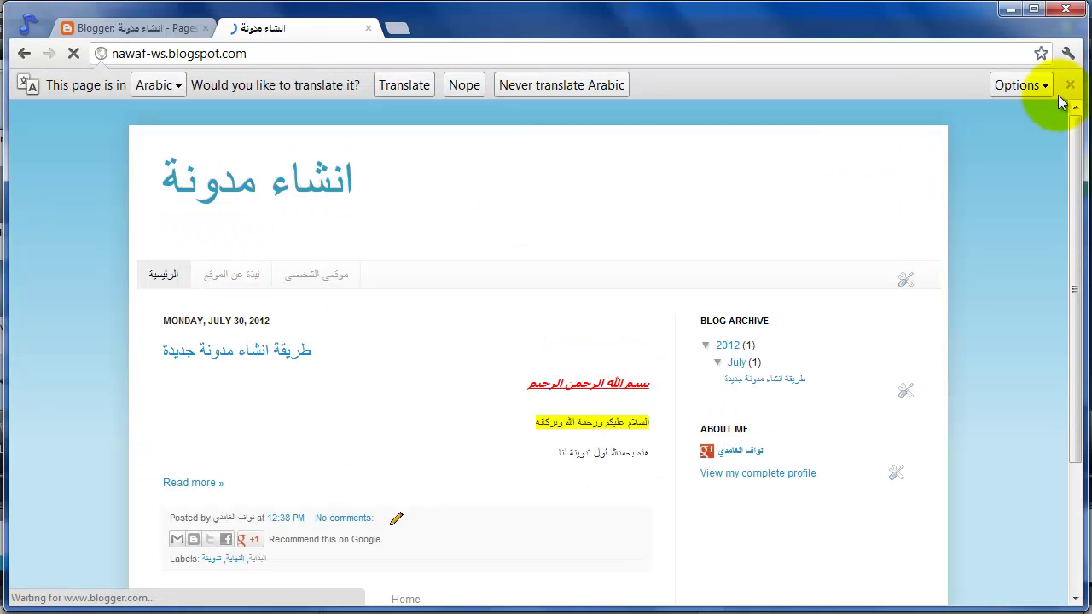
{"action": "left_click", "coordinate": [473, 90]}
{"action": "left_click", "coordinate": [238, 248]}
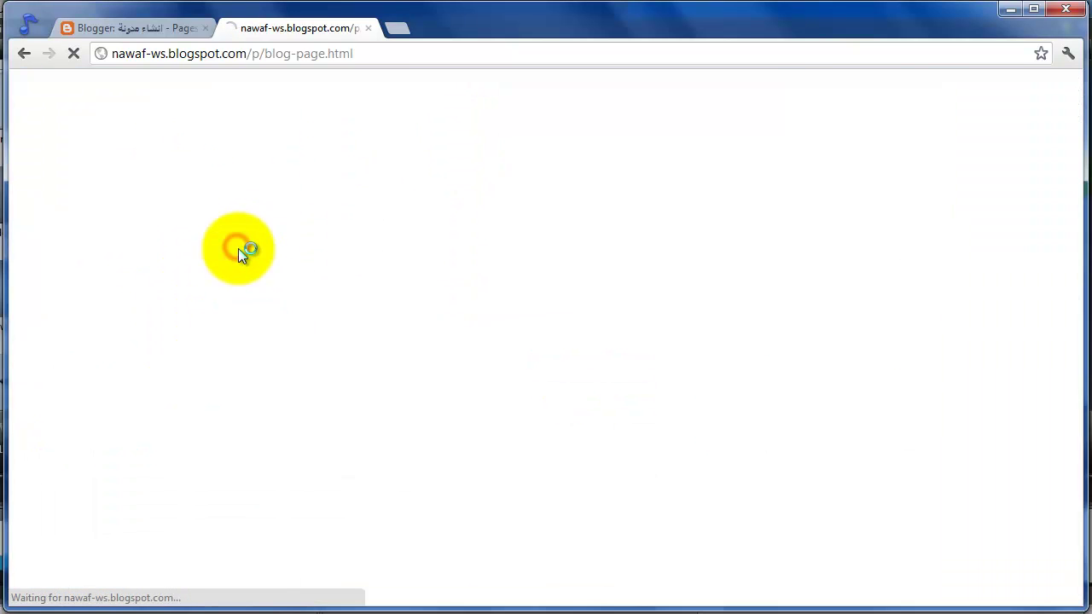
{"action": "left_click", "coordinate": [298, 247]}
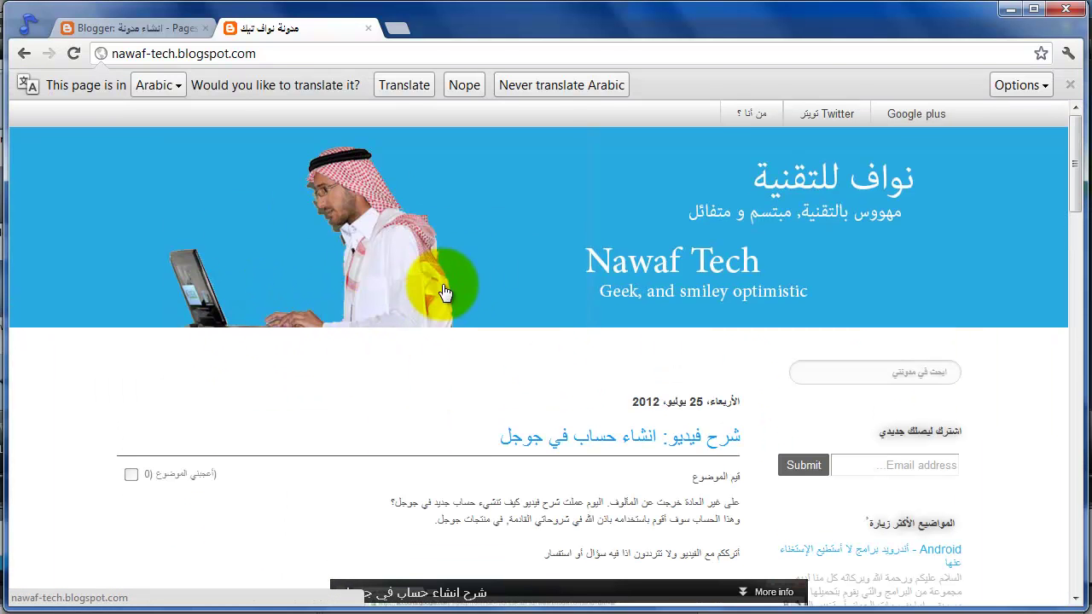
{"action": "left_click", "coordinate": [462, 85]}
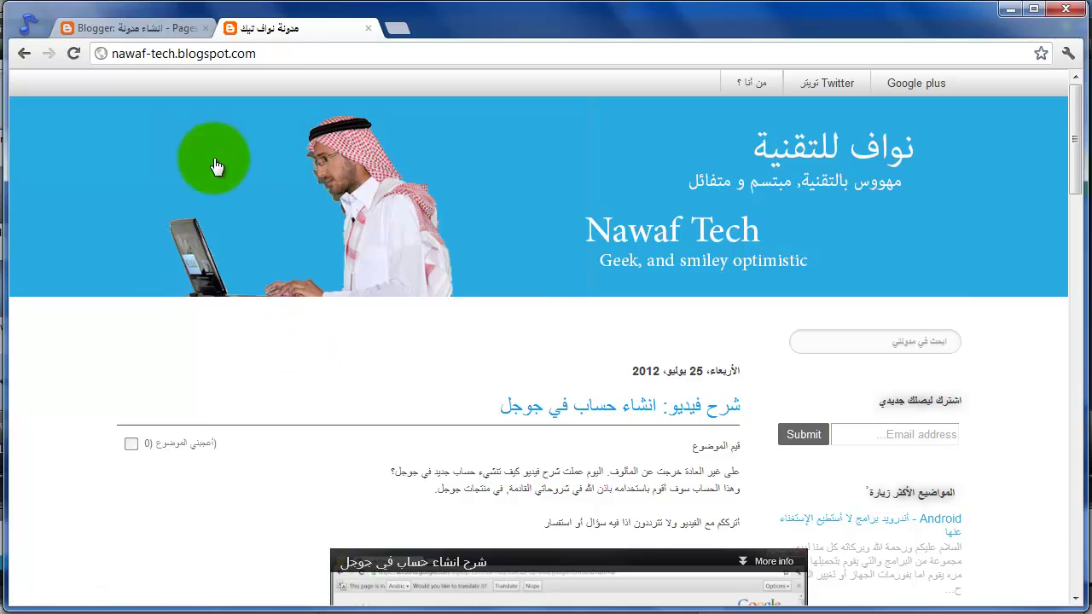
- Return to blog management, view the blog's overview, and go back to the dashboard listing all blogs
{"action": "left_click", "coordinate": [147, 34]}
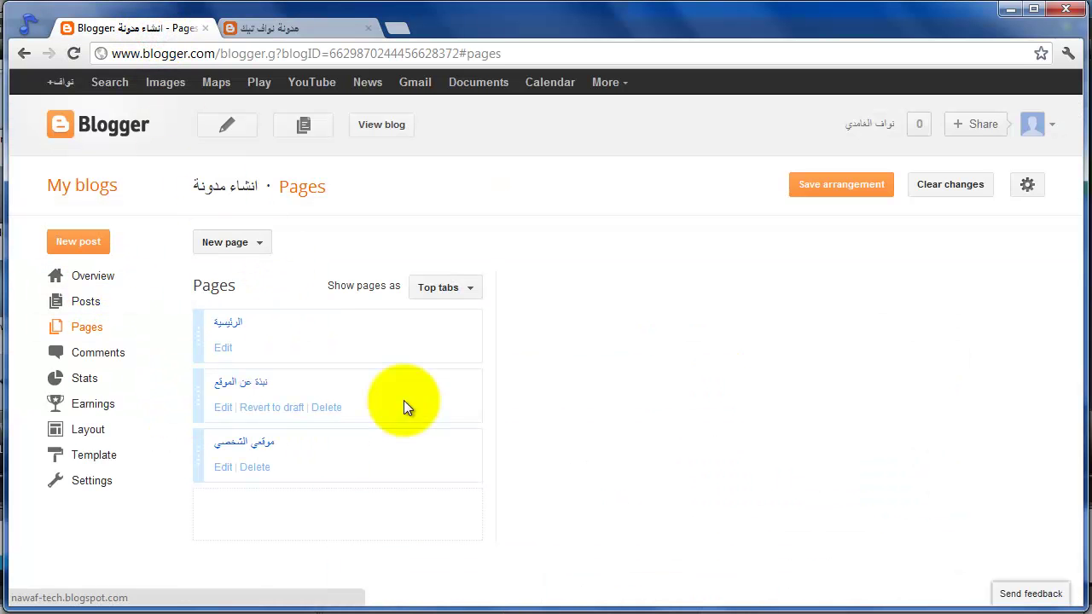
{"action": "left_click", "coordinate": [96, 277]}
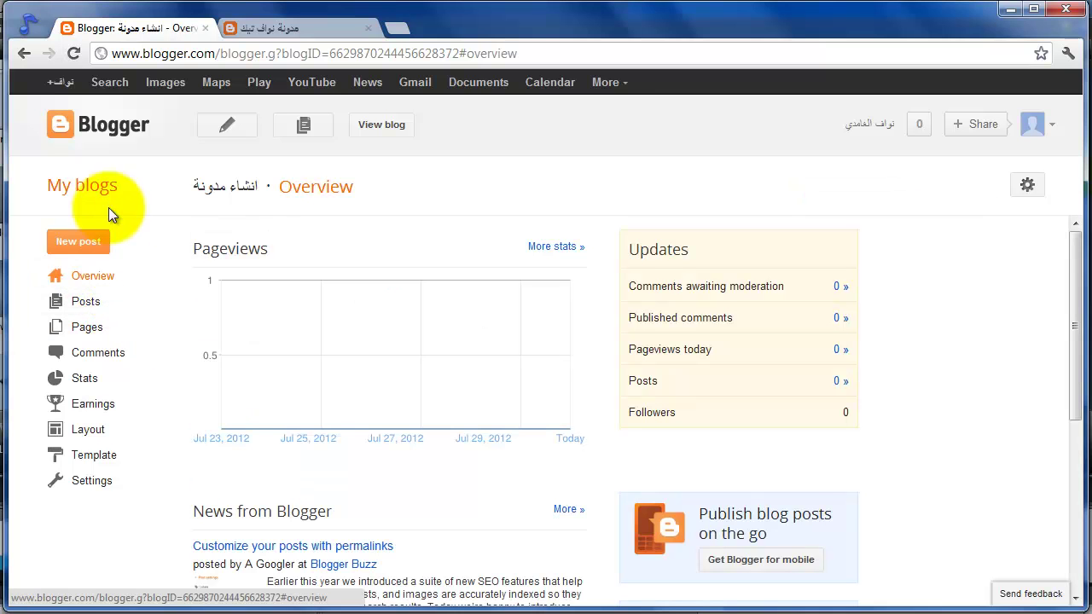
{"action": "left_click", "coordinate": [116, 134]}
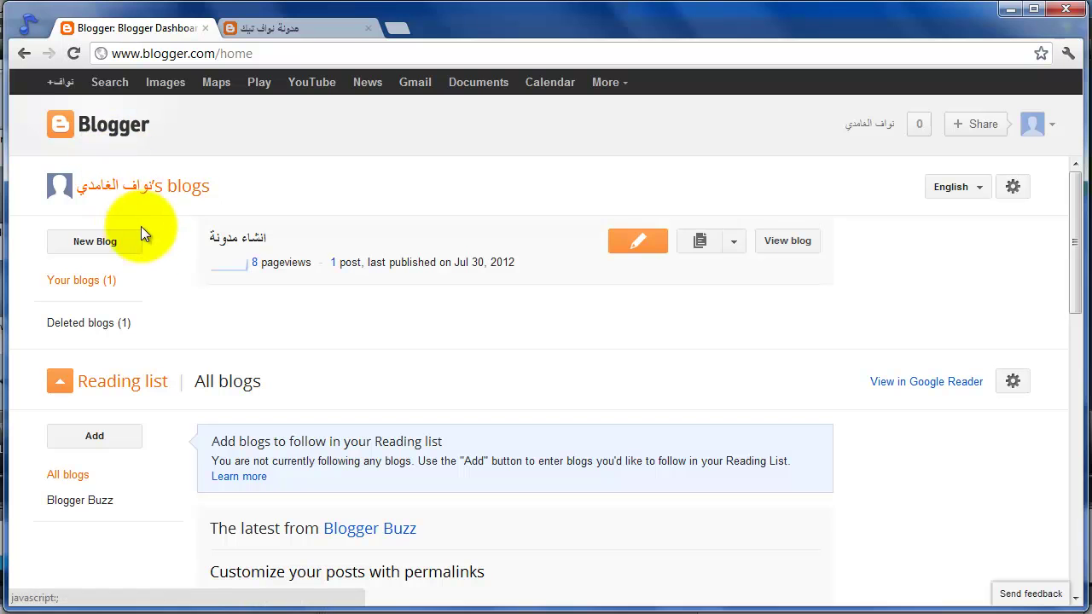
- Open the "انشاء مدونة" blog from the dashboard and view its overview, pages and published comments
{"action": "left_click", "coordinate": [224, 235]}
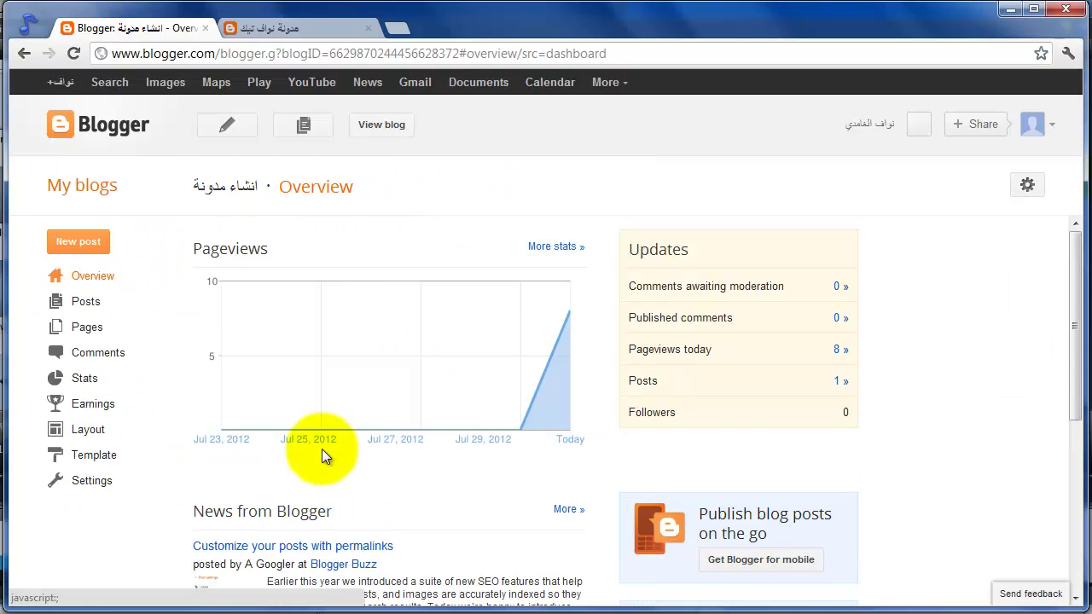
{"action": "left_click", "coordinate": [93, 332]}
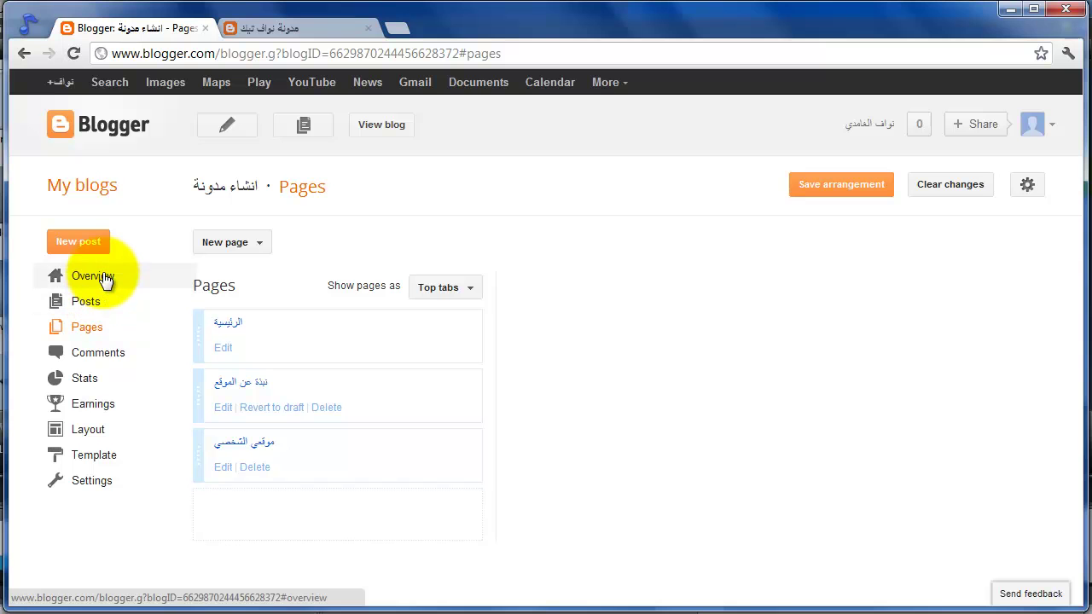
{"action": "left_click", "coordinate": [106, 355]}
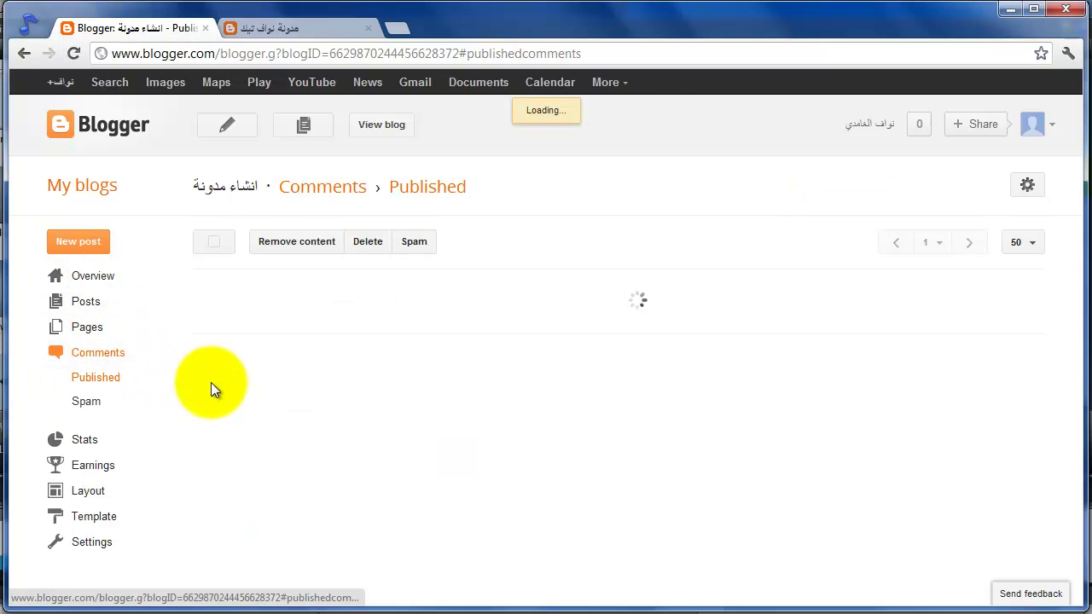